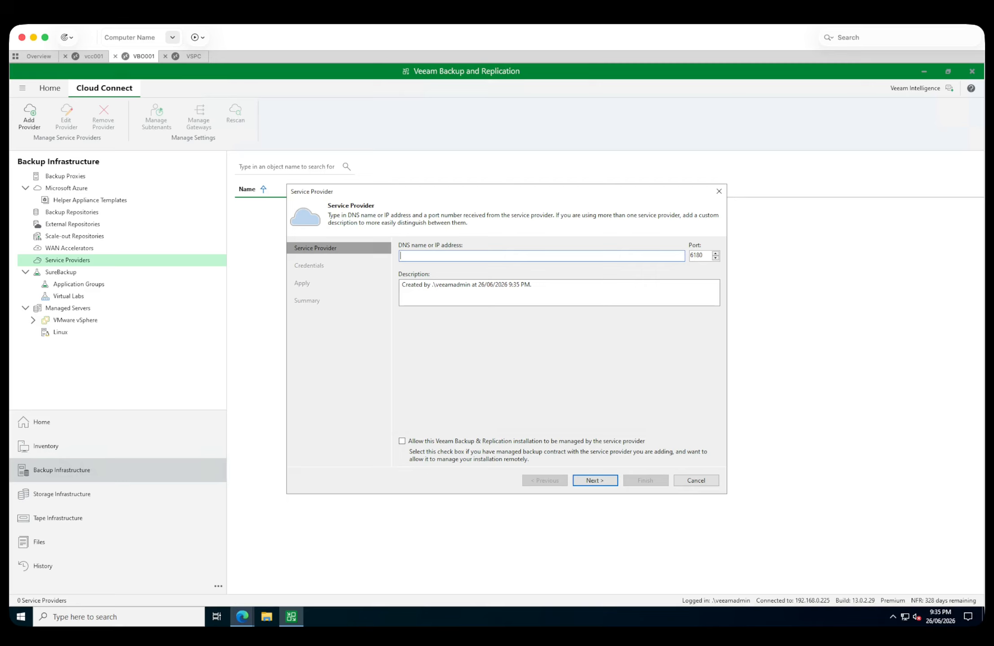
# Step: Connect to service provider cc-v4.readysetvirtual.com, allow it to manage this installation, and use the user2 credentials
pyautogui.write('cc-v4.readysetvirtual.com')
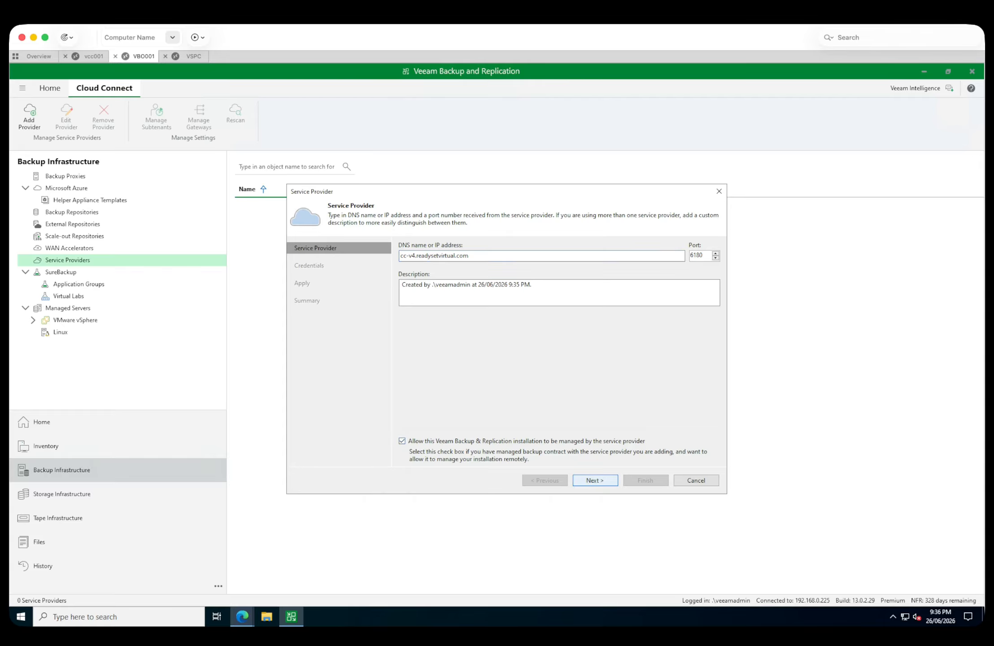
pyautogui.click(594, 480)
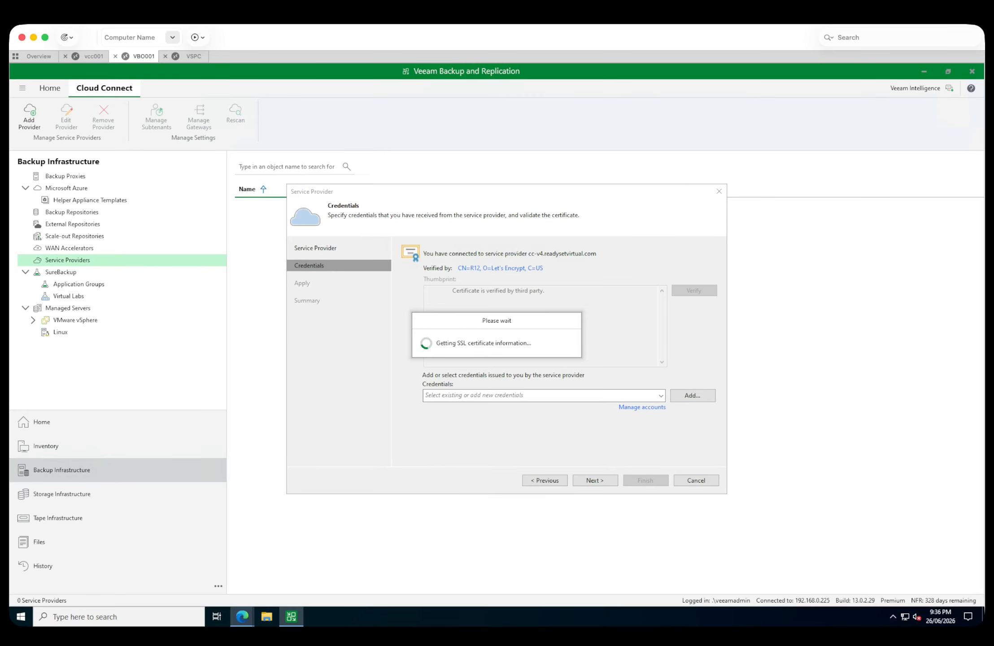
pyautogui.click(661, 395)
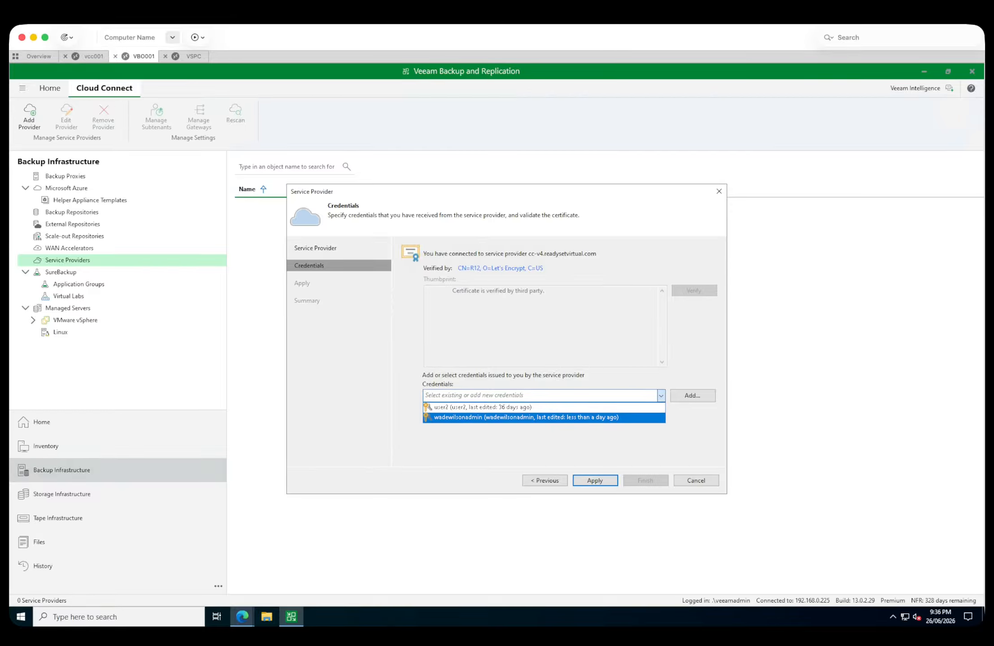
pyautogui.click(502, 407)
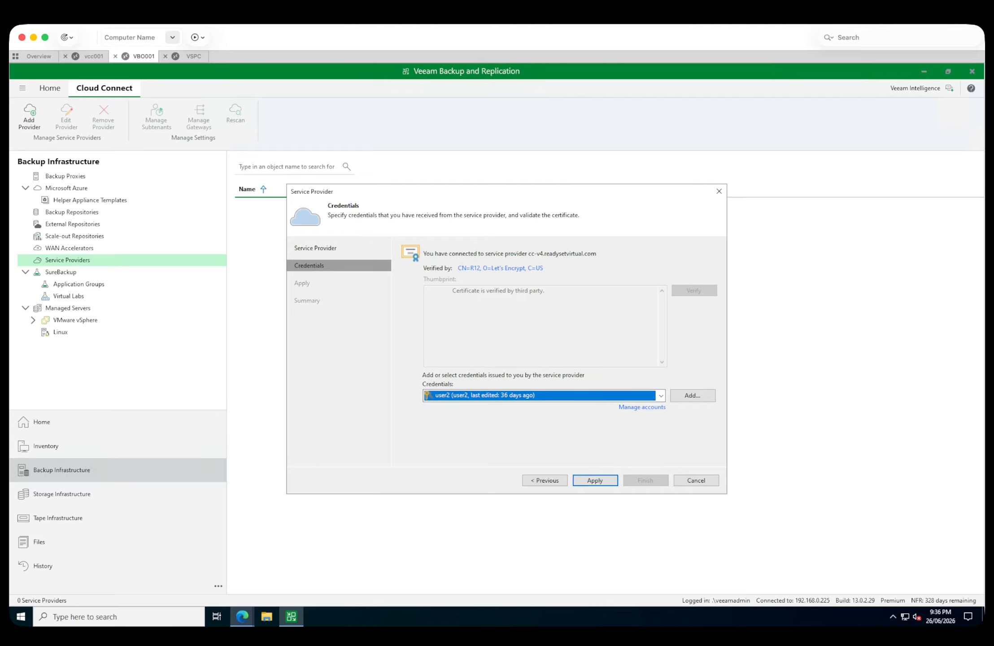
pyautogui.click(594, 480)
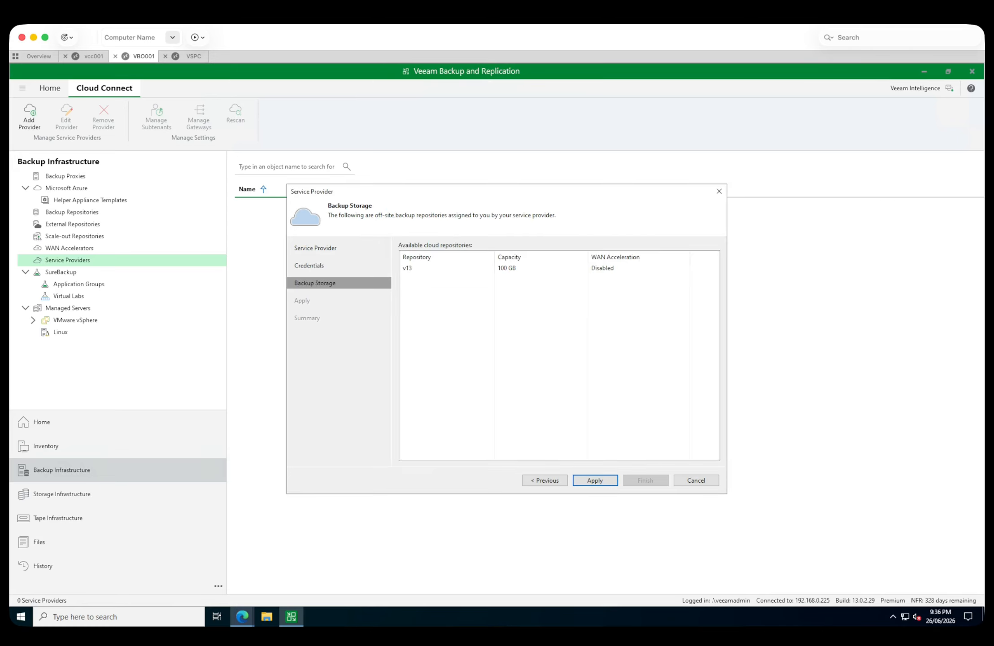
# Step: Apply the service provider settings with the v13 cloud repository and review the remote management entries in the log
pyautogui.click(601, 268)
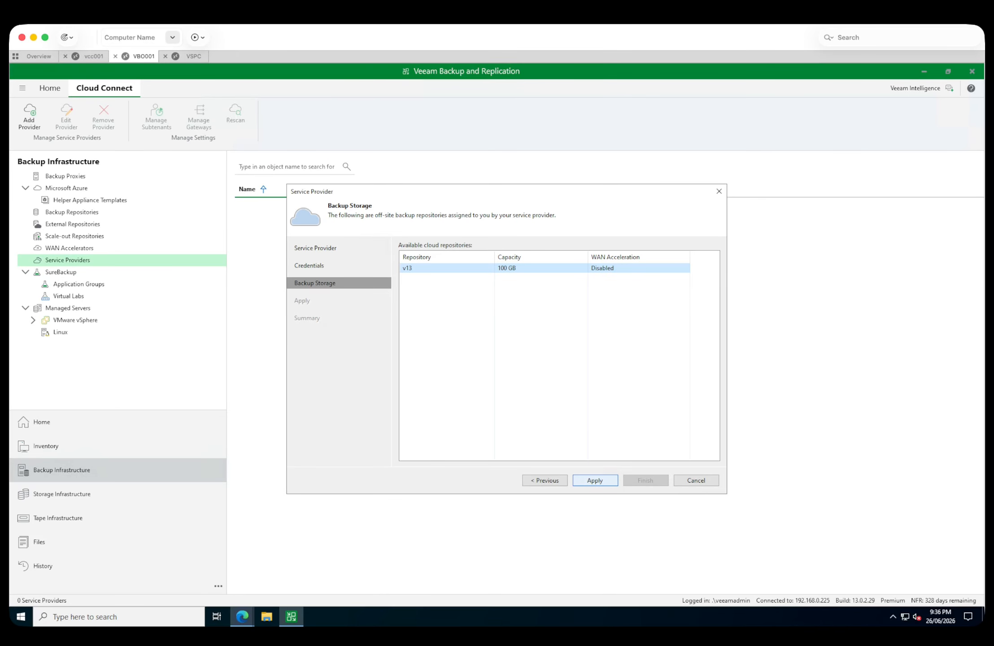
pyautogui.click(594, 480)
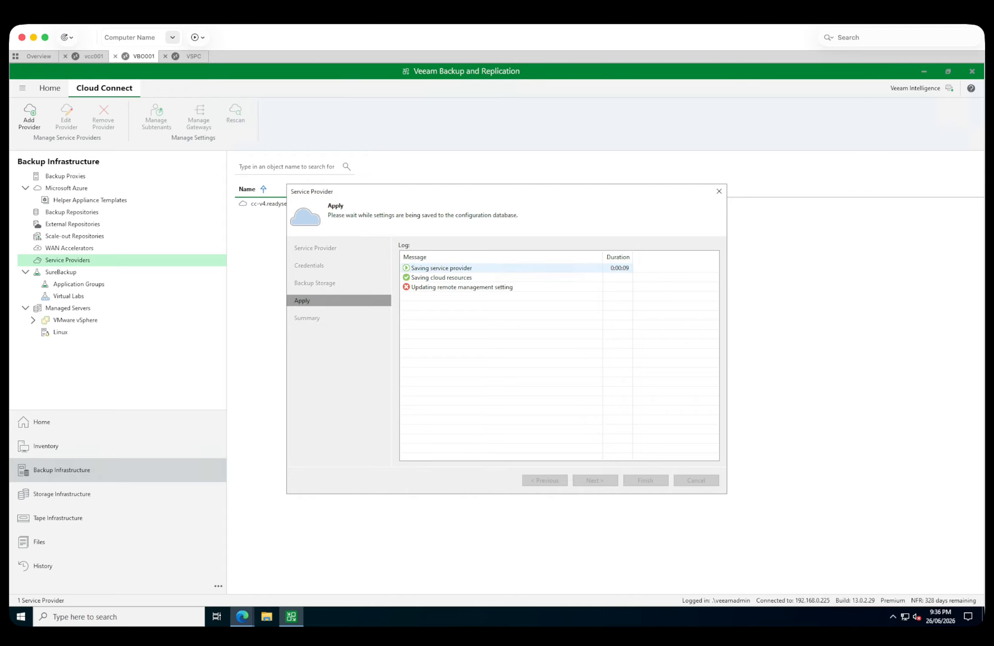
pyautogui.click(501, 268)
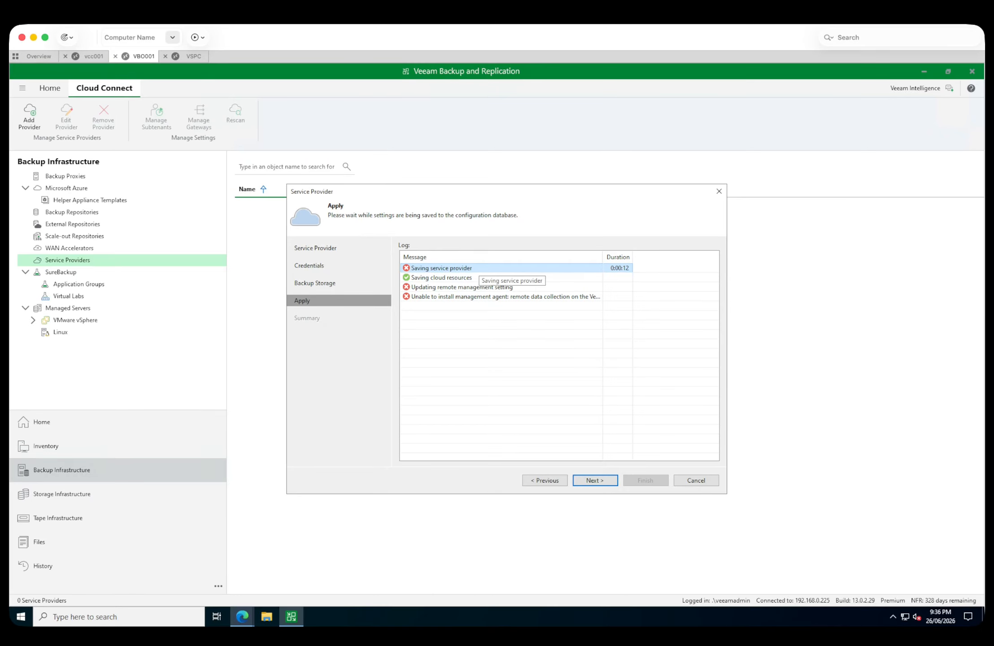
pyautogui.click(479, 287)
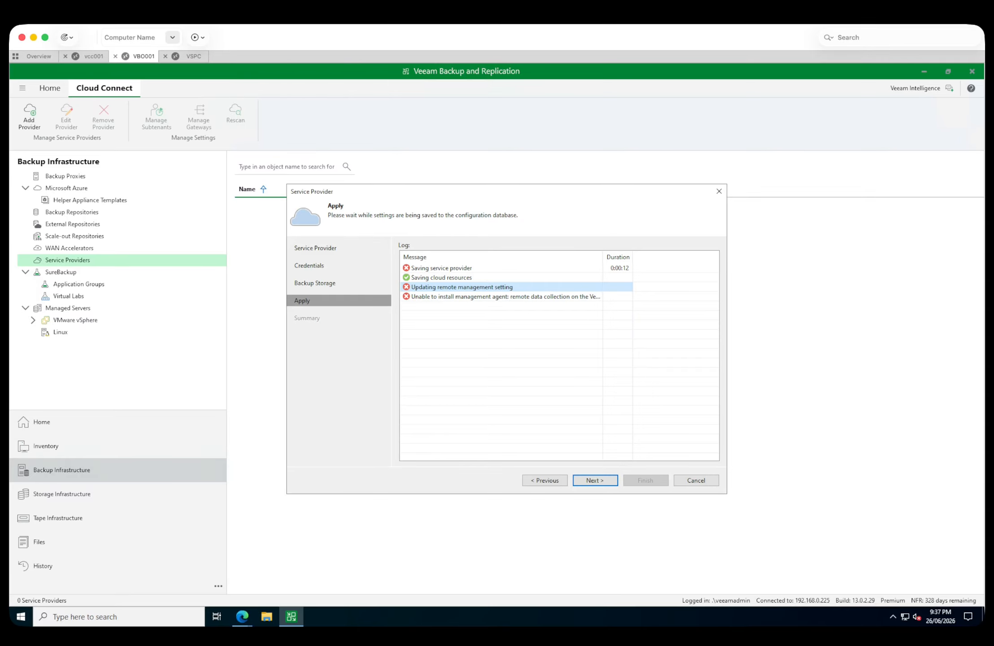
# Step: Switch to the Veeam Host Management Console in Edge and check the overview, its URL port and the signed-in host admin account
pyautogui.moveTo(242, 616)
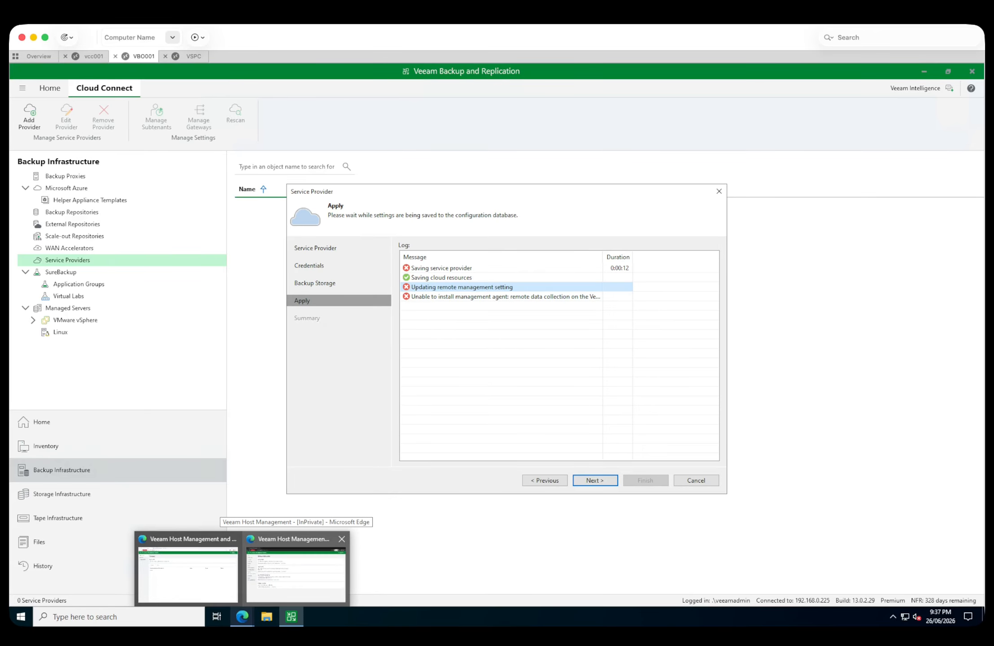
pyautogui.click(296, 574)
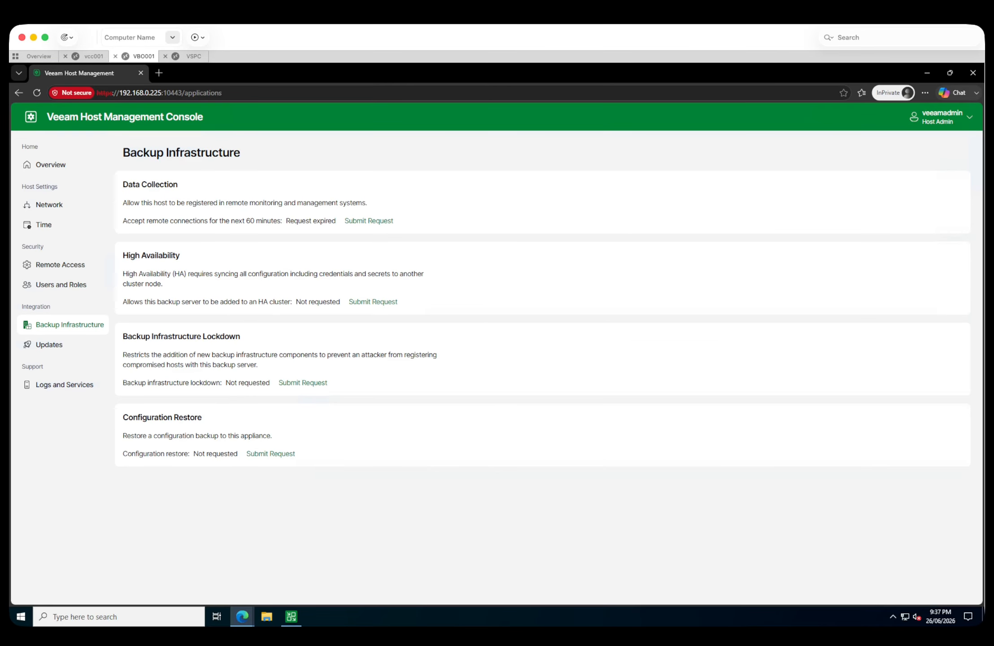
pyautogui.click(50, 165)
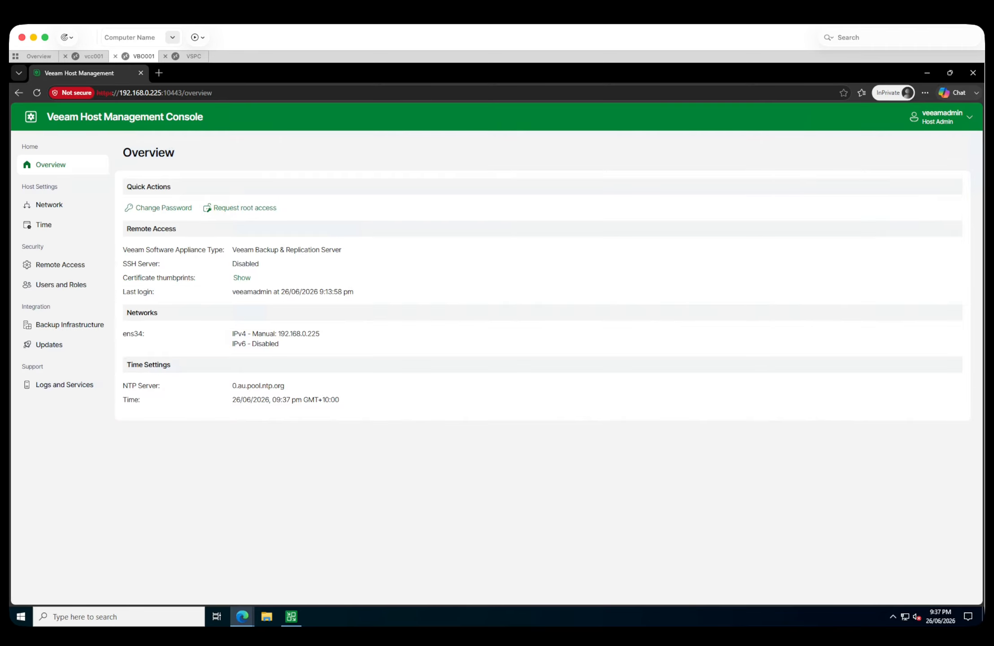
pyautogui.moveTo(162, 92); pyautogui.dragTo(185, 92)
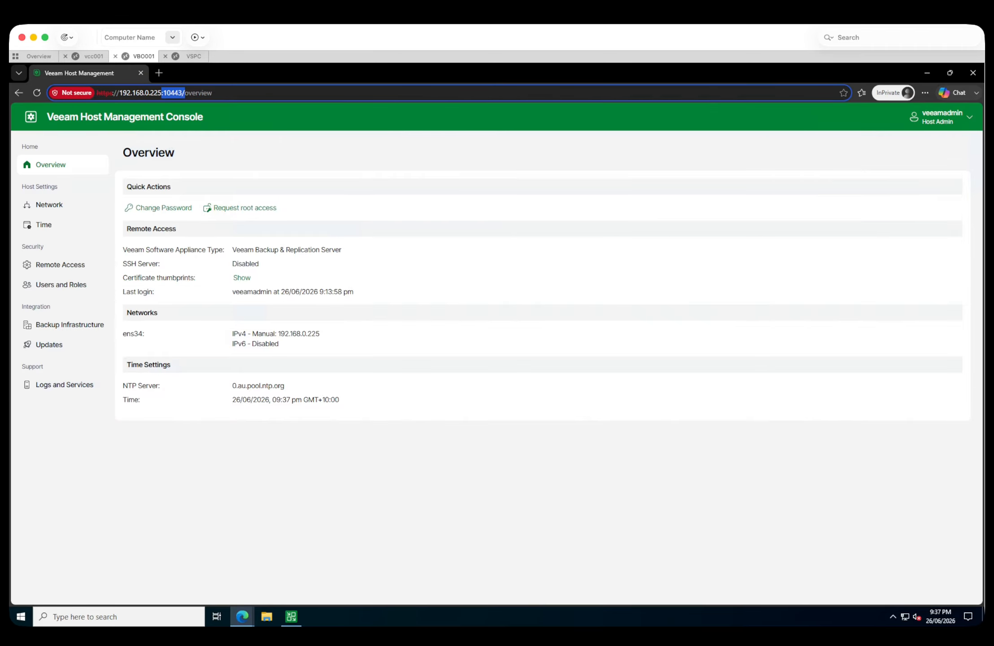
pyautogui.click(941, 116)
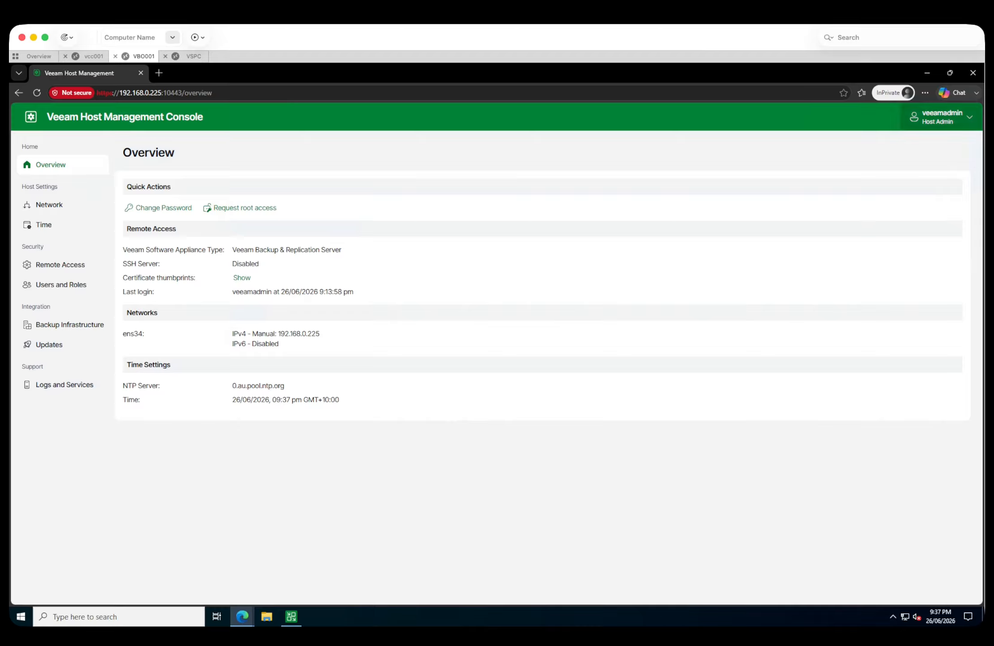
pyautogui.click(941, 117)
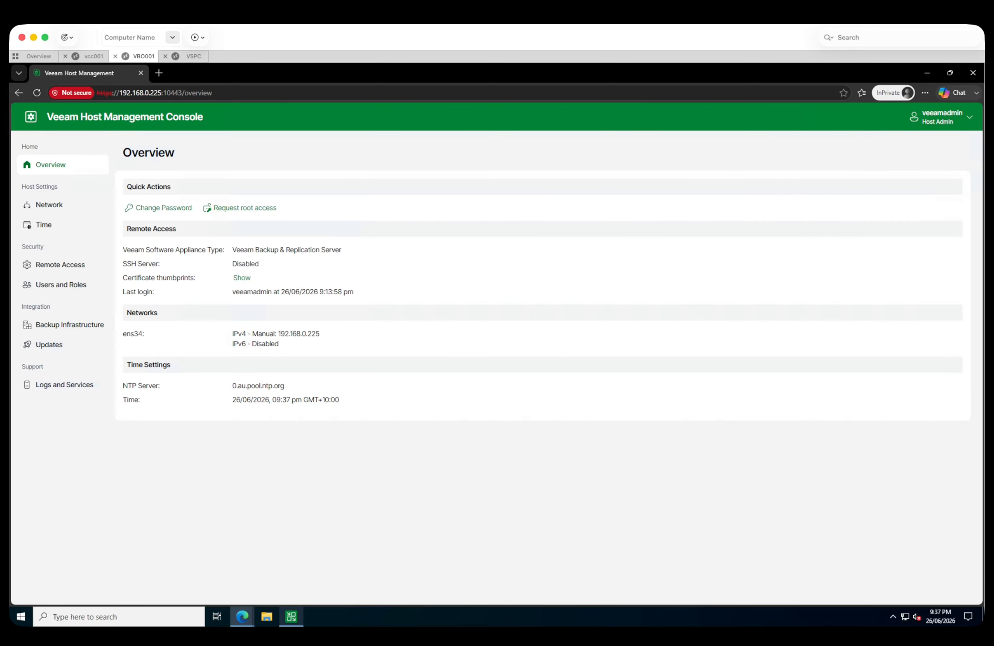
# Step: Open the Backup Infrastructure integration settings in the Veeam Host Management Console
pyautogui.click(291, 617)
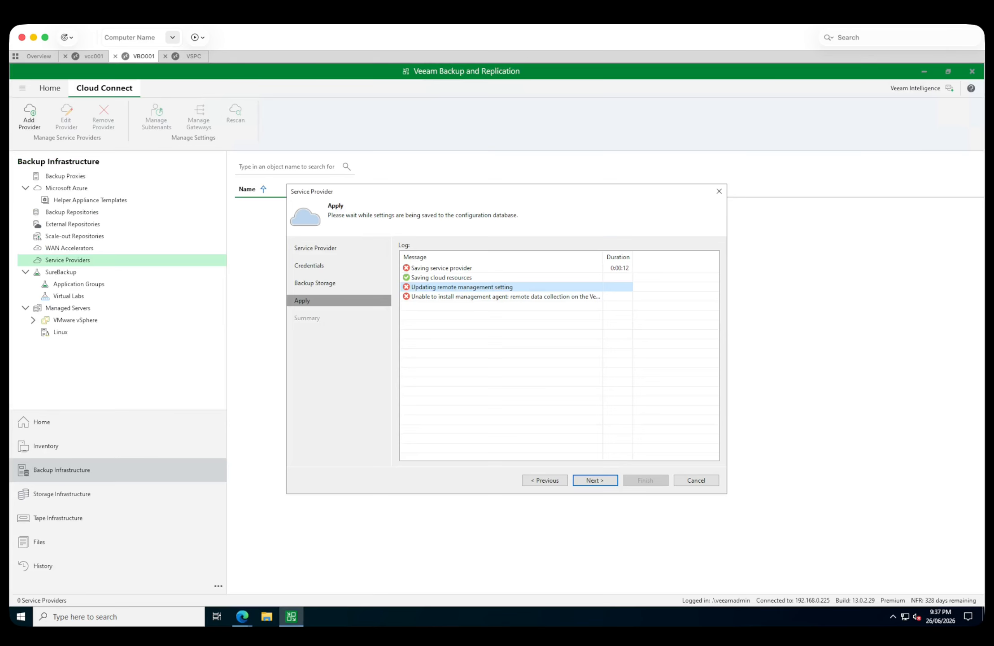
pyautogui.moveTo(242, 616)
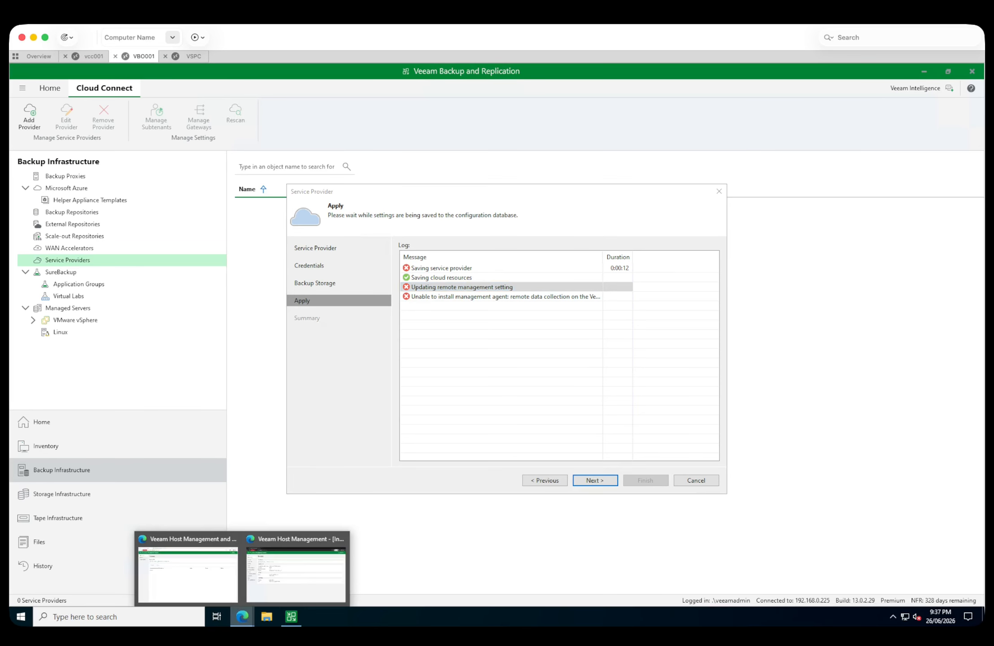
pyautogui.click(192, 581)
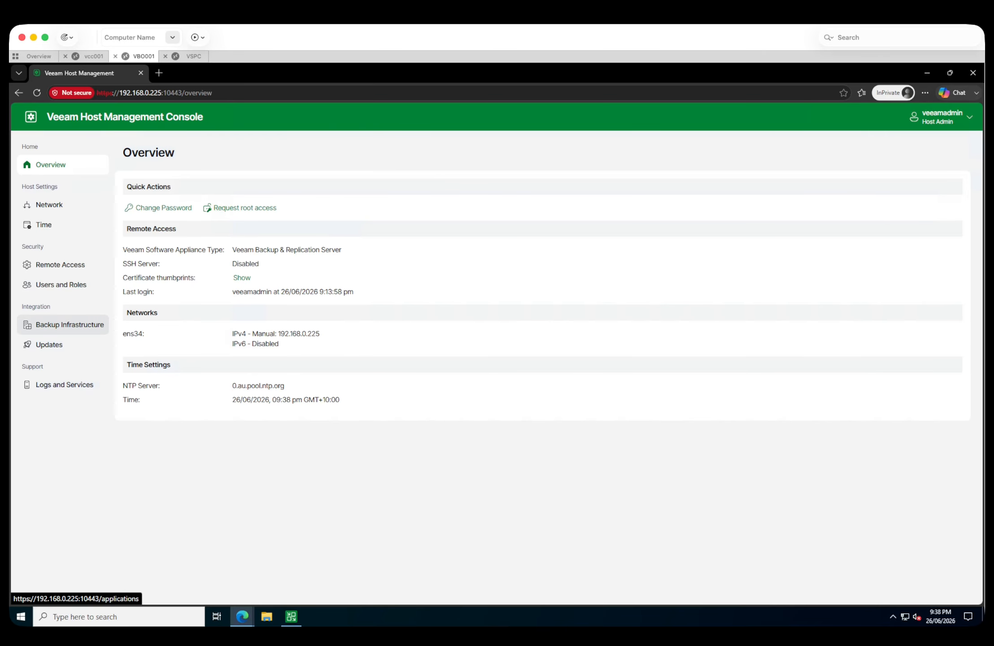
pyautogui.click(67, 325)
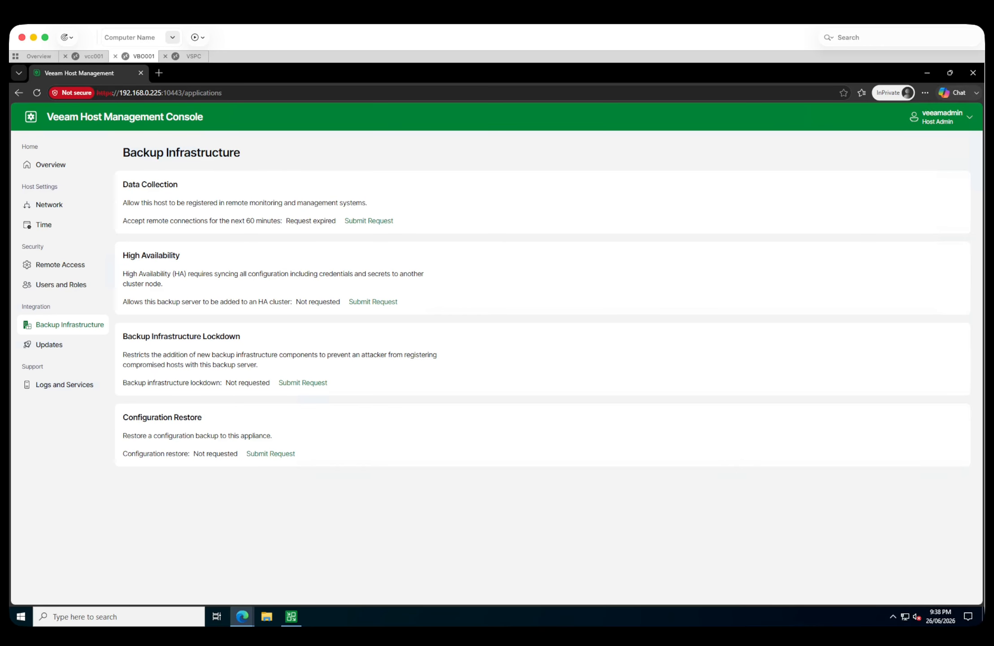
# Step: Submit a Data Collection request for accepting remote connections for 60 minutes and acknowledge its submission
pyautogui.click(291, 616)
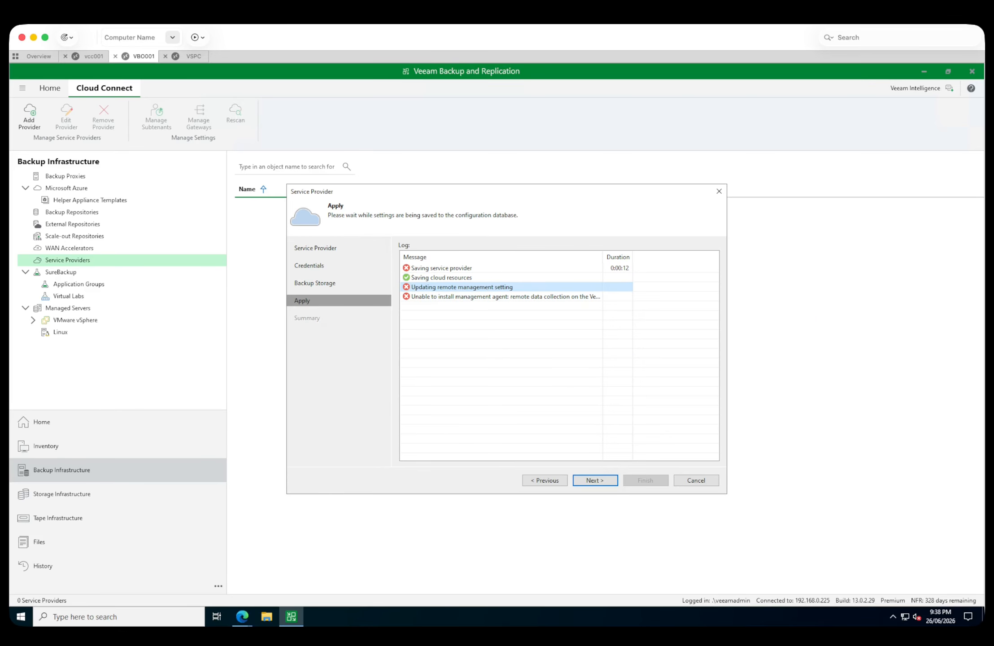
pyautogui.moveTo(242, 617)
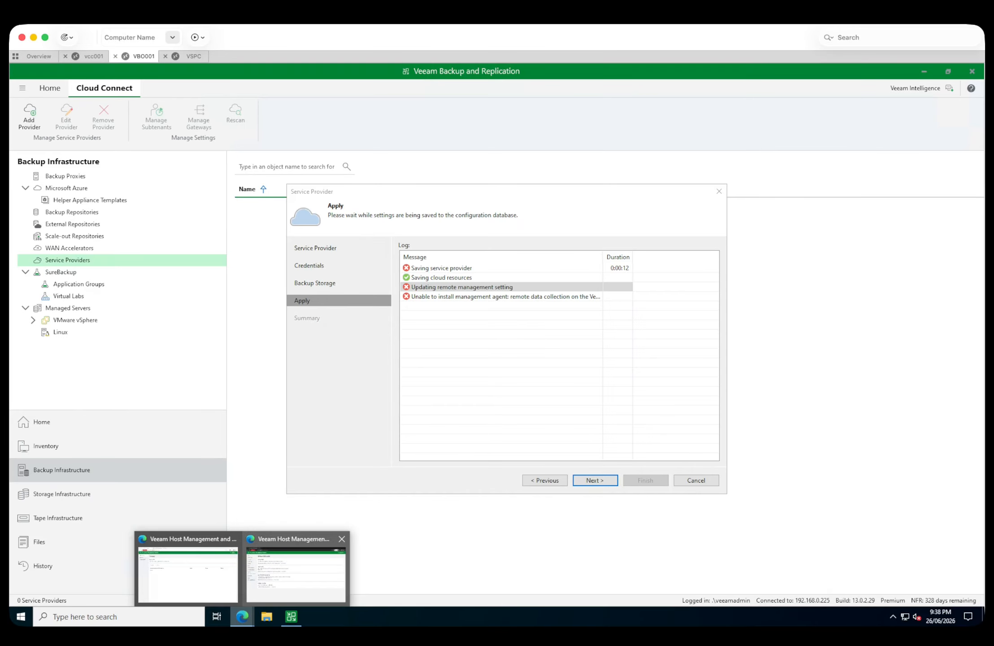
pyautogui.click(296, 572)
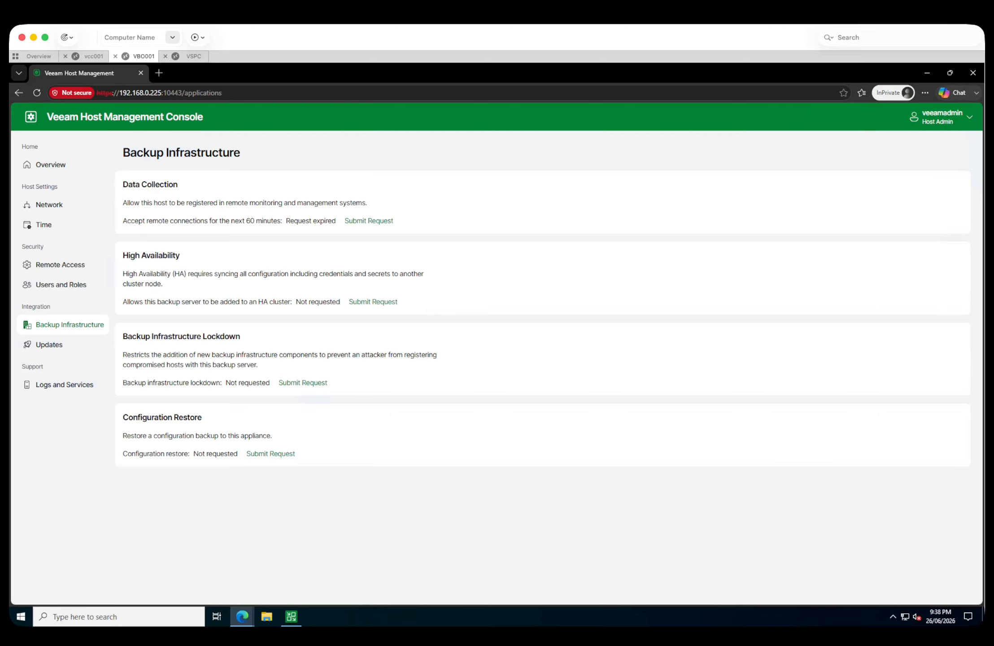
pyautogui.moveTo(244, 220); pyautogui.dragTo(263, 220)
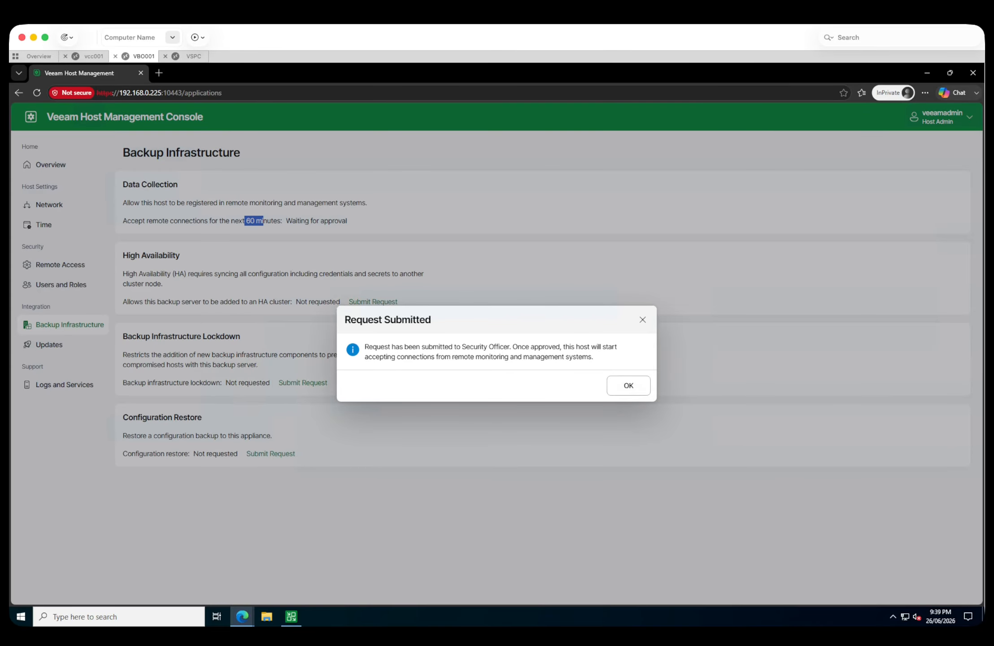
pyautogui.moveTo(517, 346); pyautogui.dragTo(593, 357)
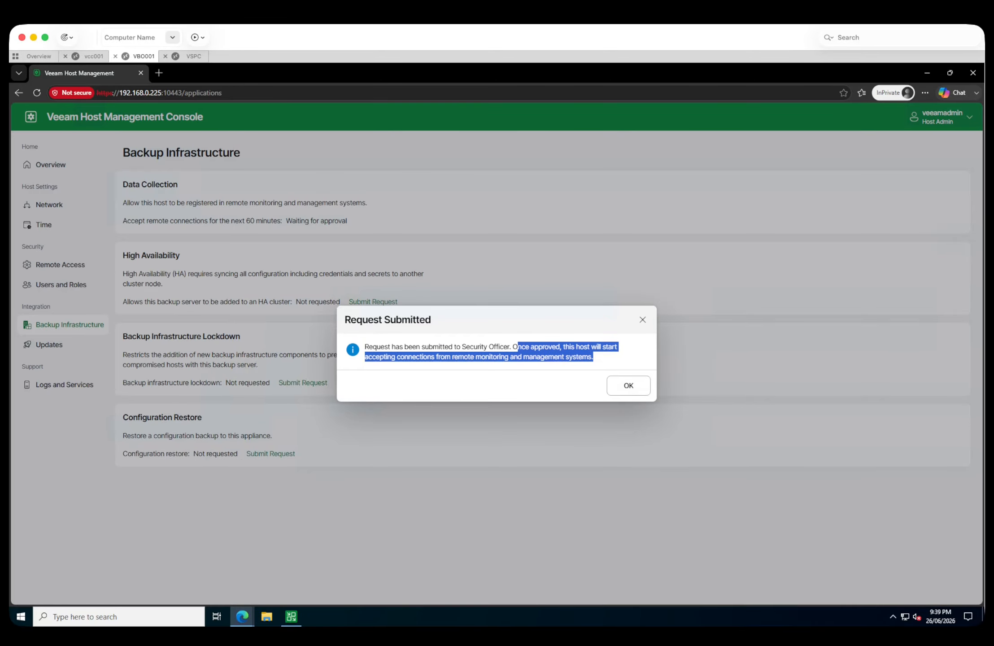
pyautogui.click(629, 385)
# Step: Switch to the Security Officer's Host Management Console window and check its URL port and signed-in account
pyautogui.hotkey('alt', 'Tab')
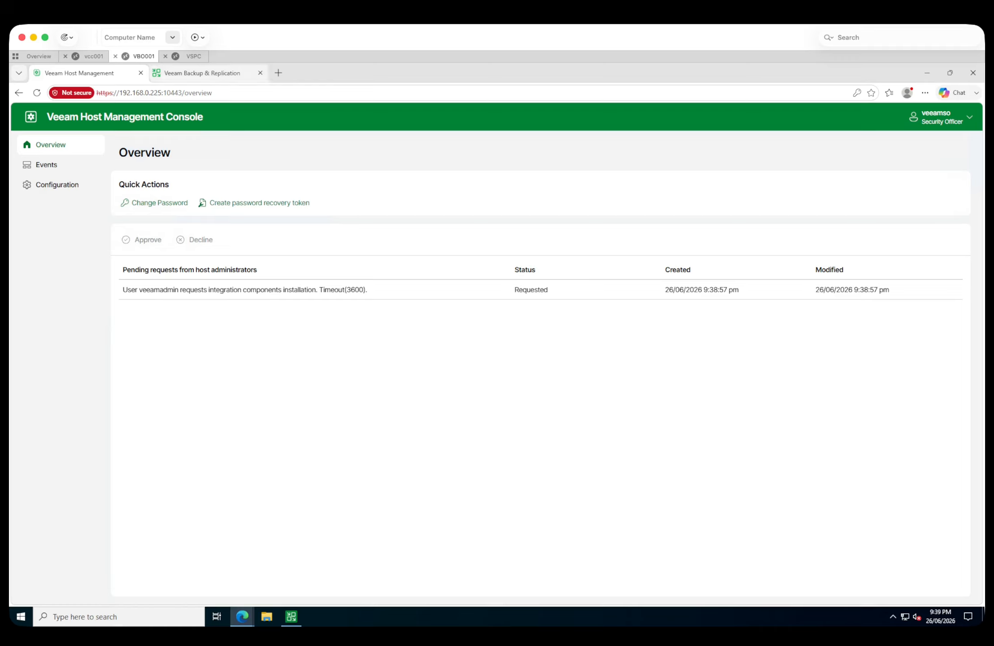
pyautogui.moveTo(162, 93); pyautogui.dragTo(185, 92)
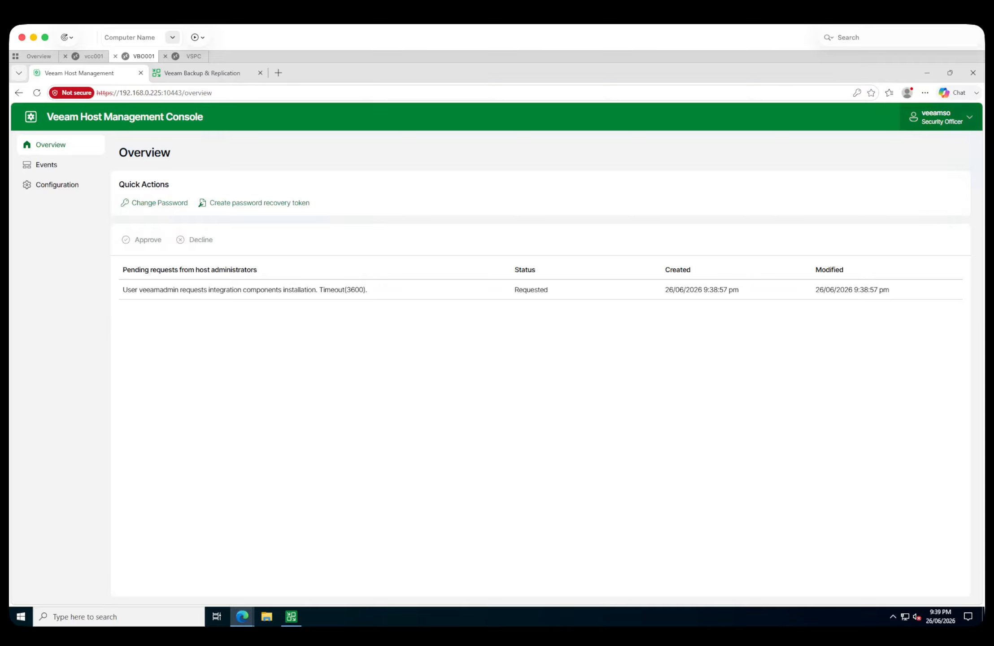
pyautogui.click(939, 117)
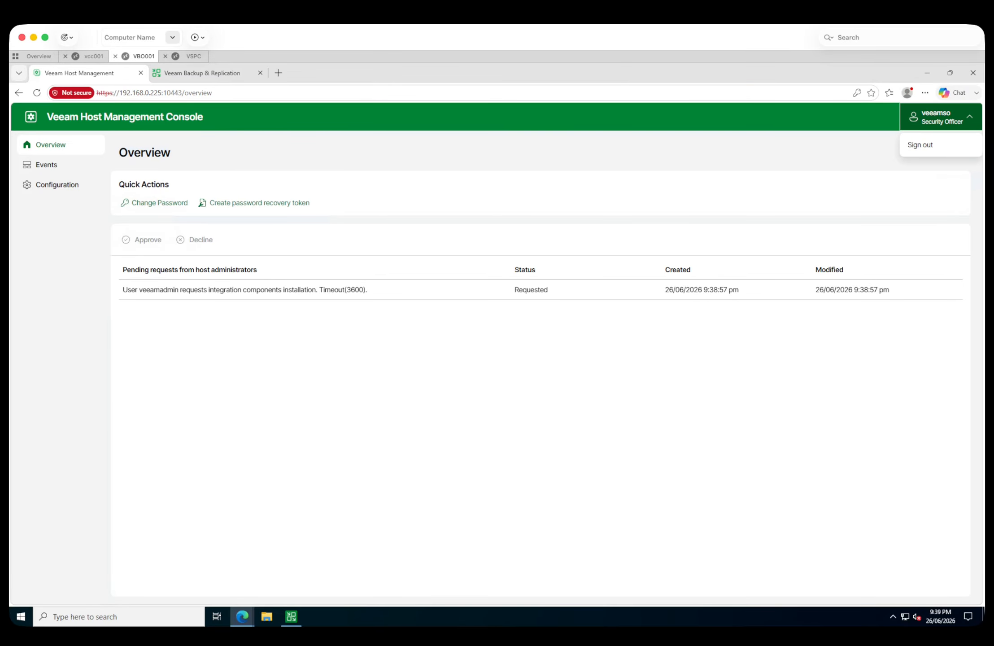
pyautogui.press('Escape')
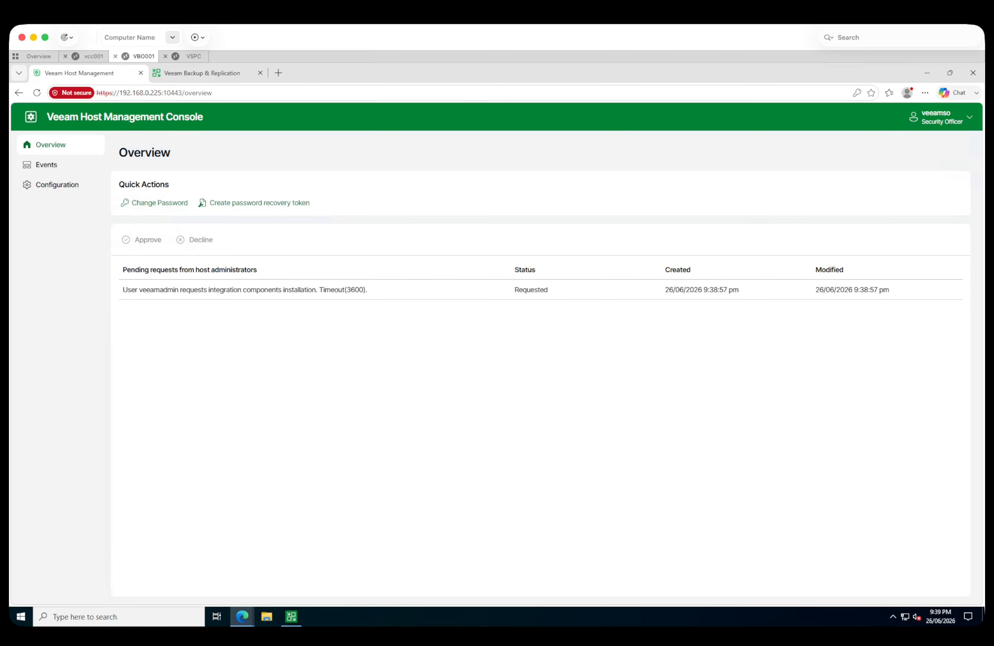
# Step: Approve the host administrator's pending request for integration components installation
pyautogui.click(244, 290)
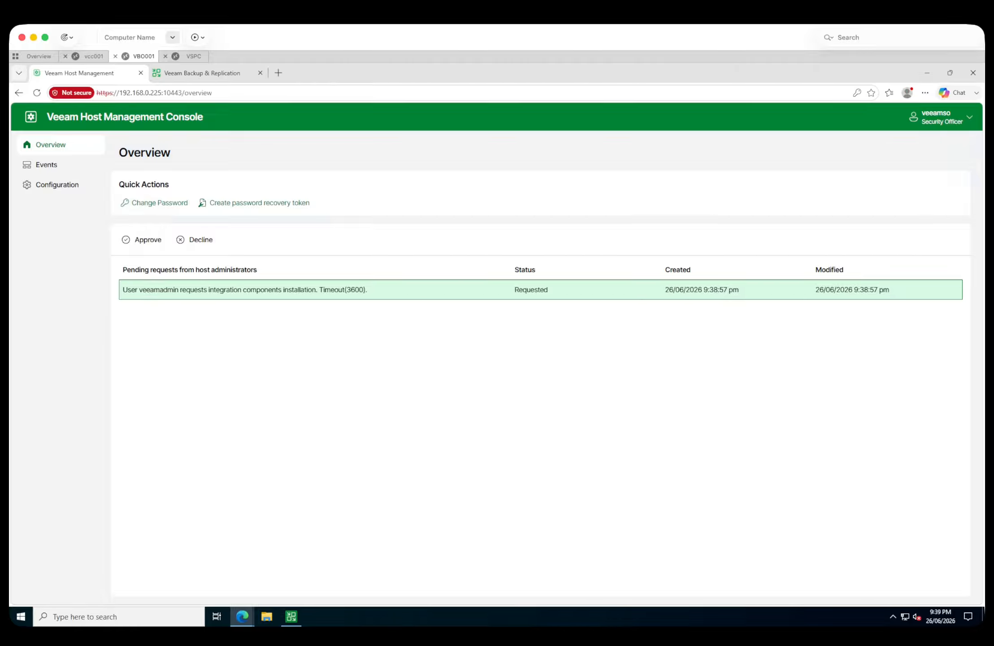
pyautogui.moveTo(347, 289); pyautogui.dragTo(364, 289)
pyautogui.moveTo(233, 290); pyautogui.dragTo(238, 290)
pyautogui.click(530, 289)
pyautogui.doubleClick(531, 289)
pyautogui.click(531, 289)
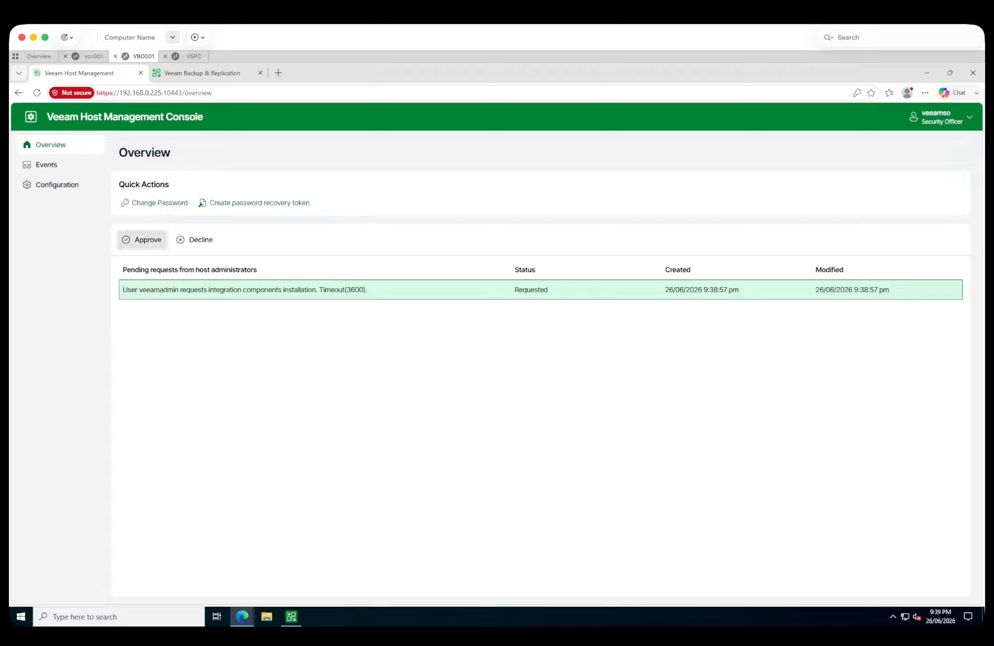
pyautogui.click(142, 240)
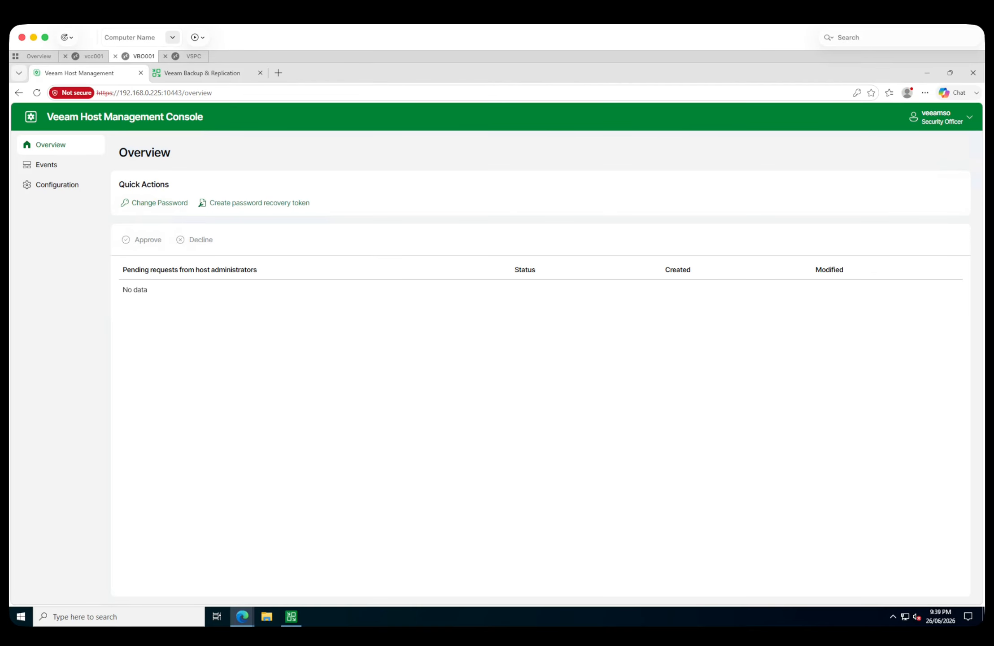
# Step: Return to the host admin's console window and check the Data Collection request's approval status
pyautogui.moveTo(243, 616)
pyautogui.click(274, 579)
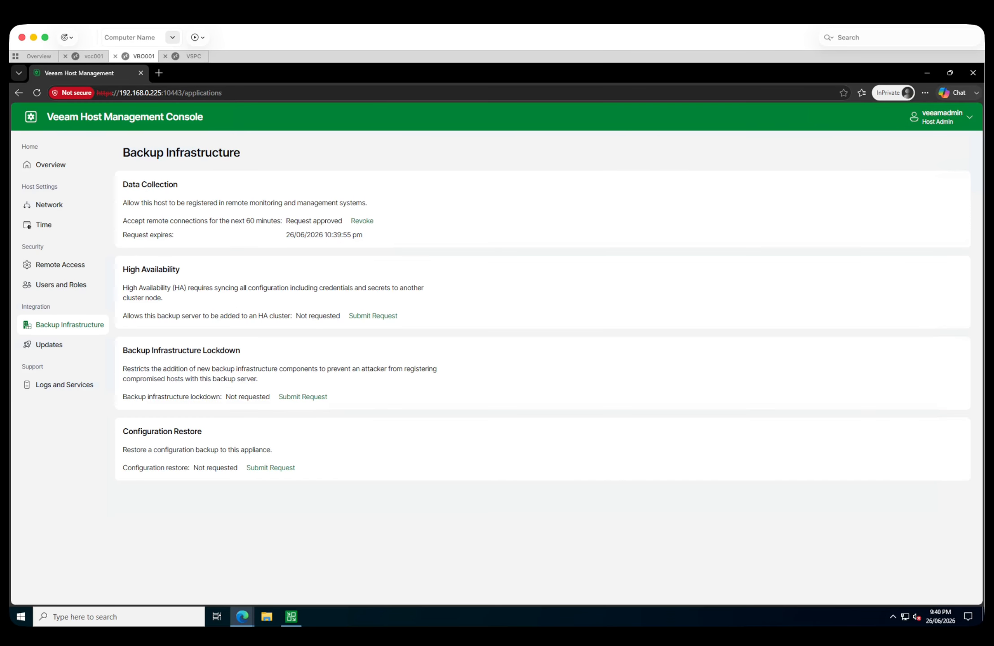
pyautogui.moveTo(123, 183); pyautogui.dragTo(367, 202)
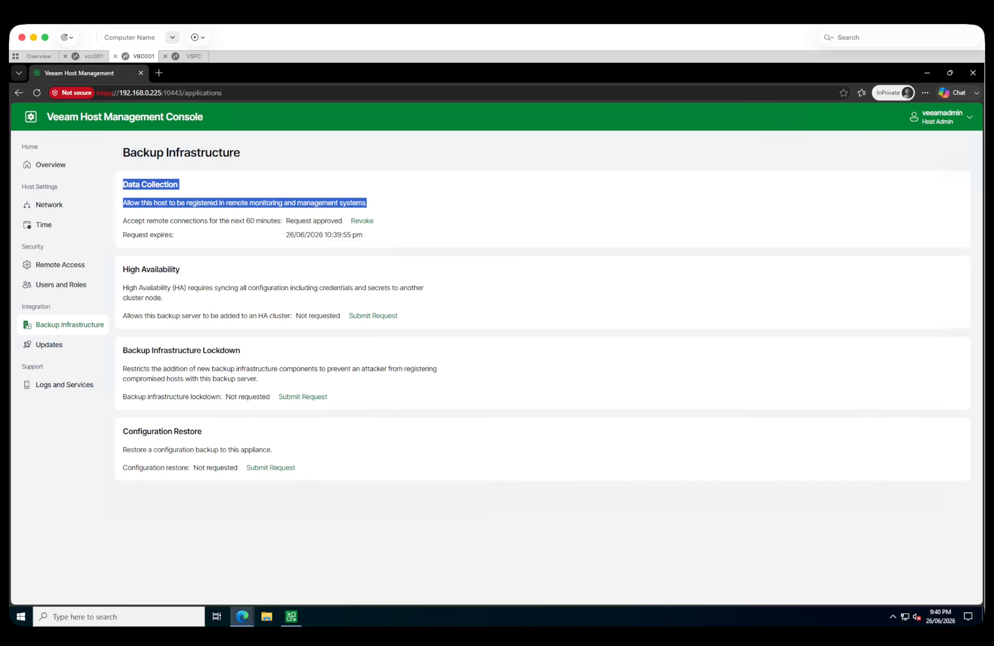
pyautogui.click(429, 159)
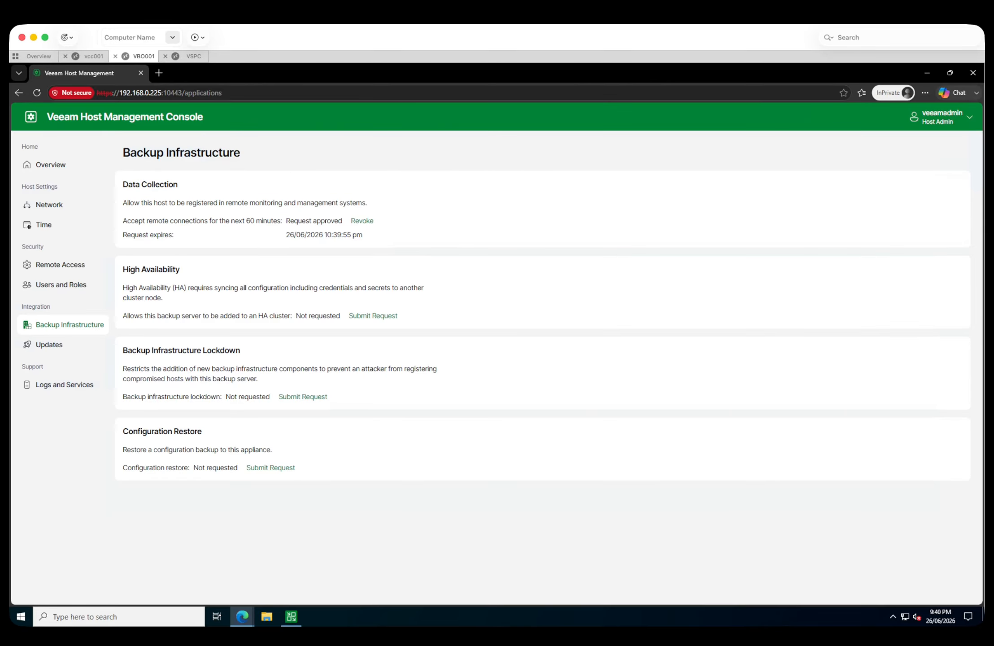
pyautogui.moveTo(286, 220); pyautogui.dragTo(343, 220)
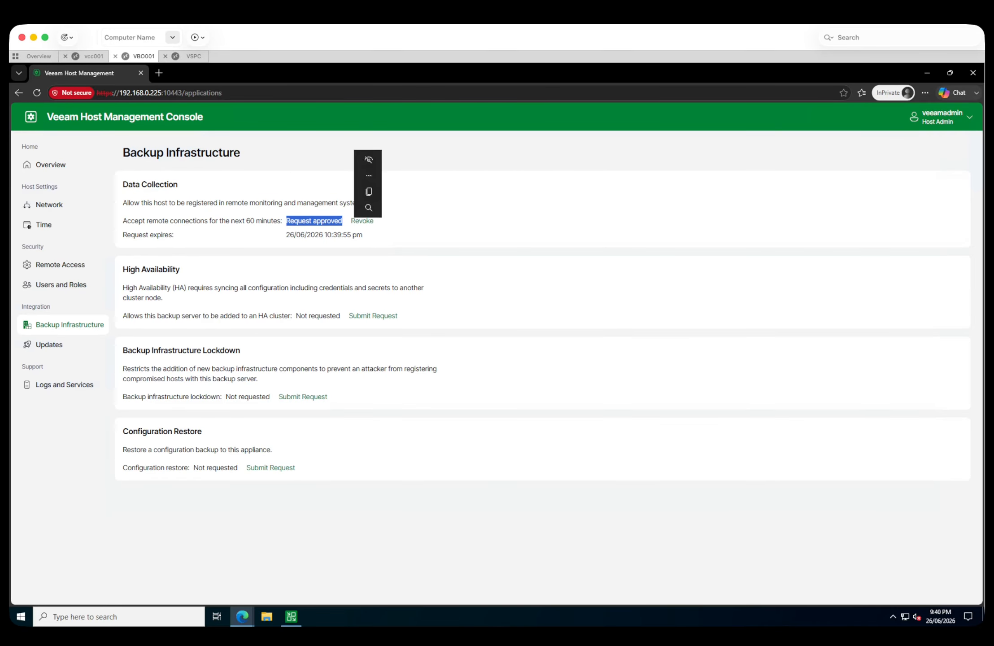
# Step: Check when the approved Data Collection request expires
pyautogui.moveTo(152, 235); pyautogui.dragTo(279, 234)
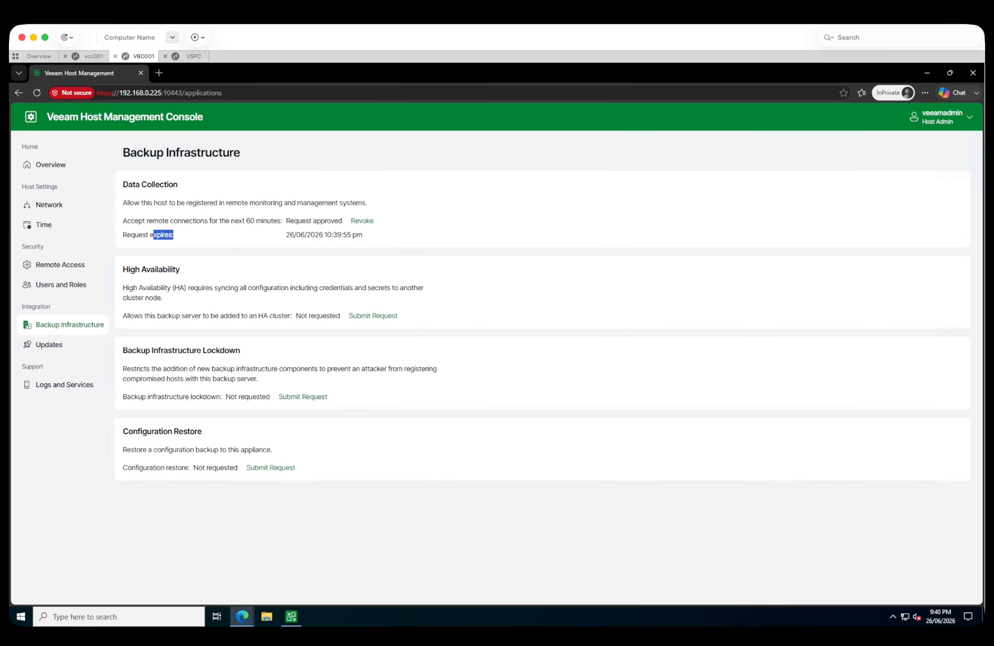
pyautogui.moveTo(362, 234); pyautogui.dragTo(123, 235)
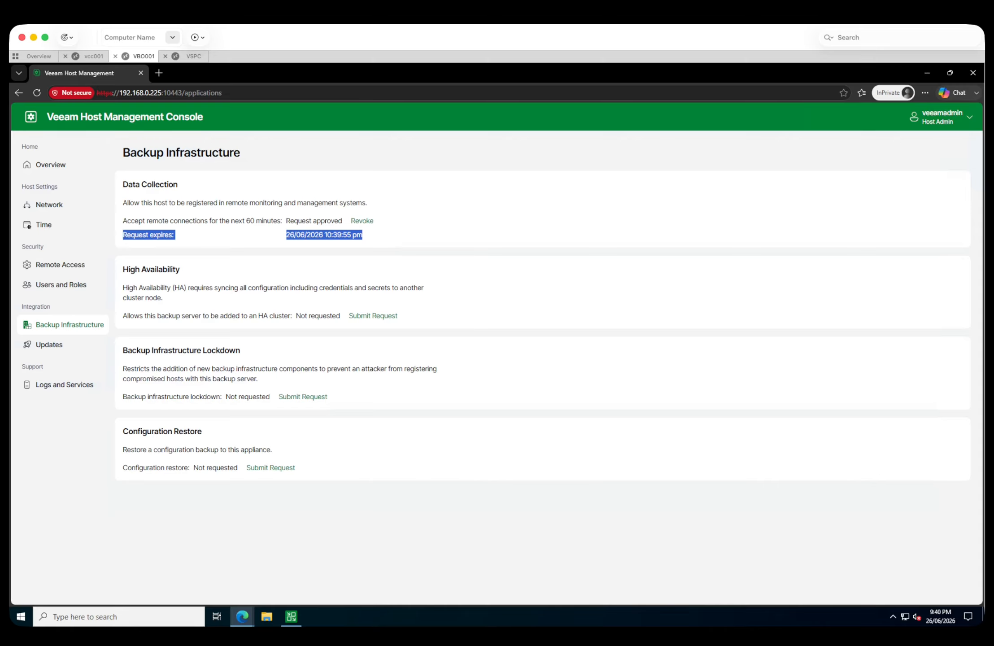
pyautogui.click(363, 234)
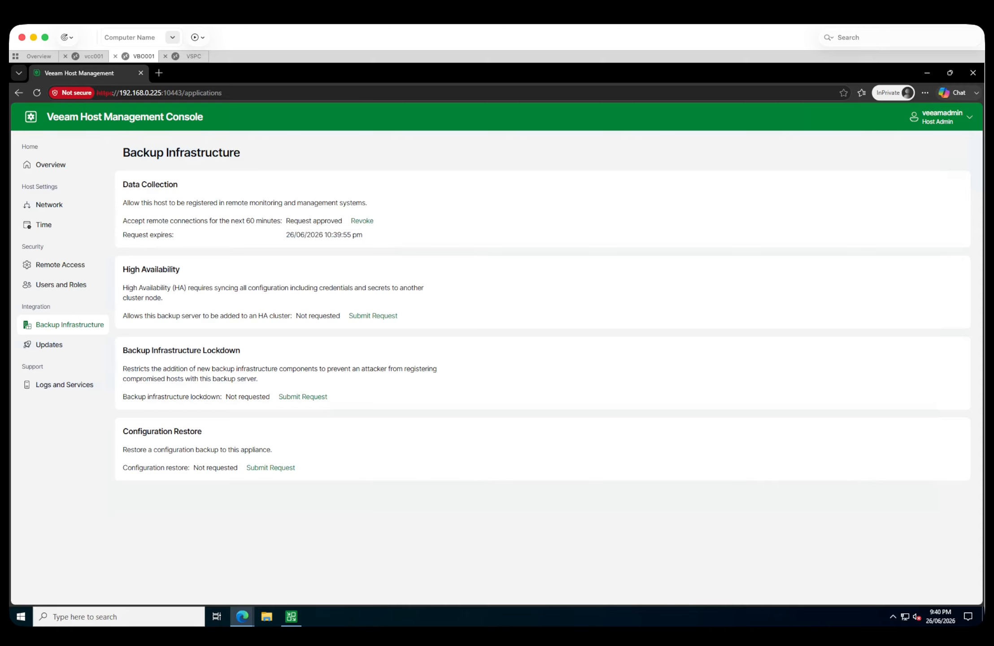
# Step: Switch to Veeam Backup and Replication, reapply the service provider settings from the Backup Storage step, and review the log entries
pyautogui.click(291, 616)
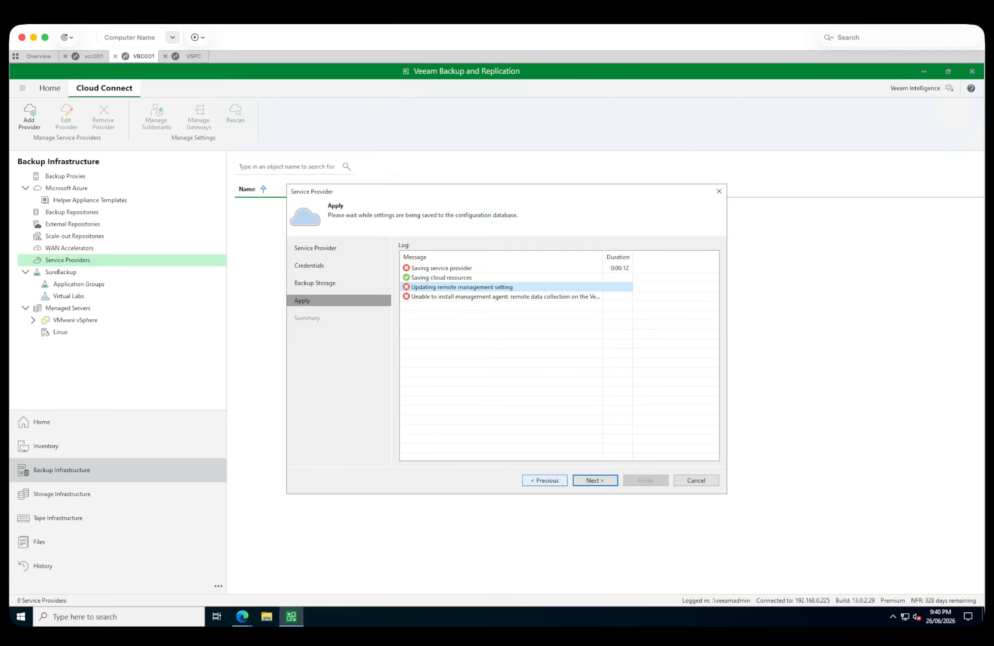
pyautogui.click(545, 480)
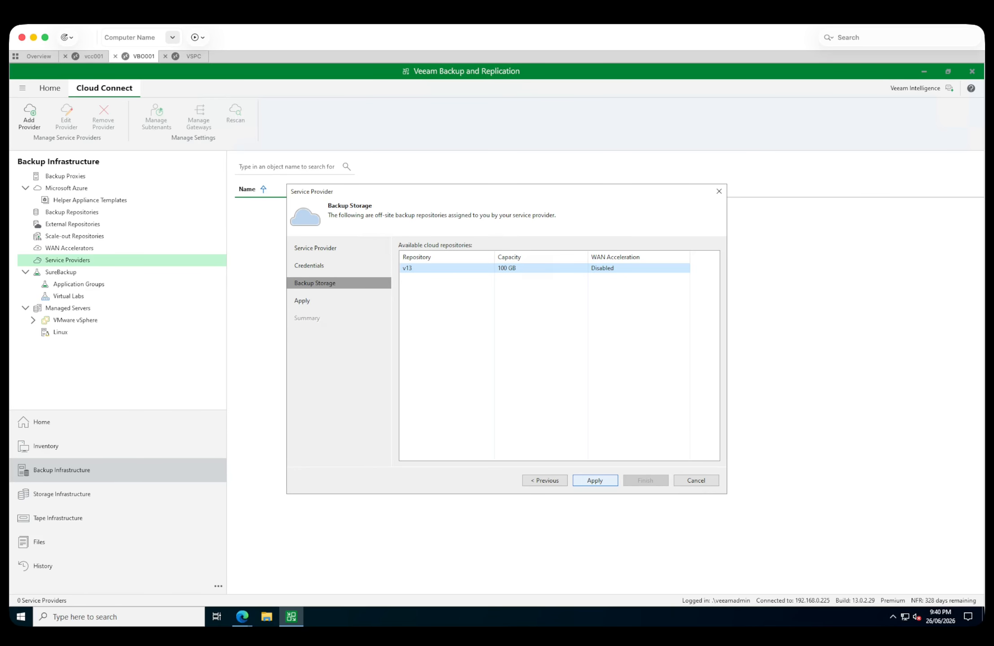
pyautogui.click(594, 480)
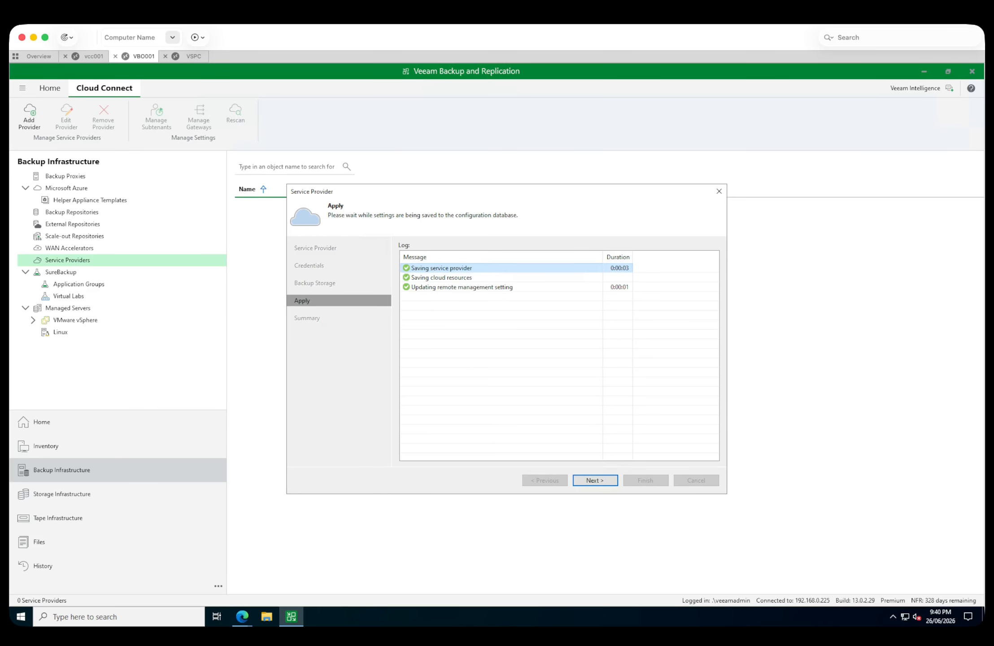
pyautogui.click(513, 278)
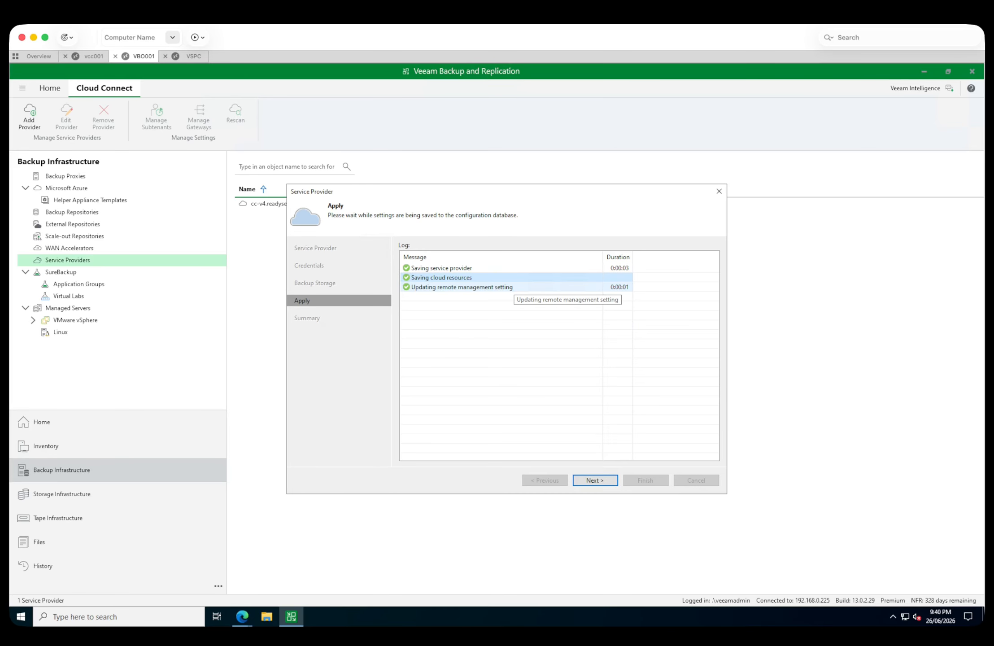
pyautogui.click(514, 287)
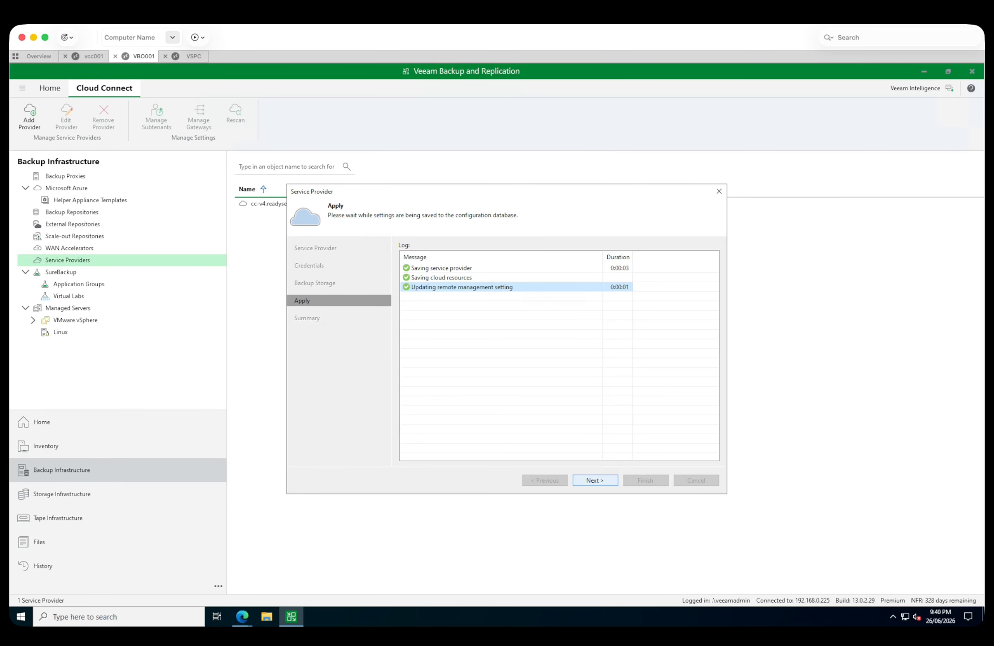
# Step: Finish the Service Provider wizard and close the Service Provider Rescan report
pyautogui.click(595, 479)
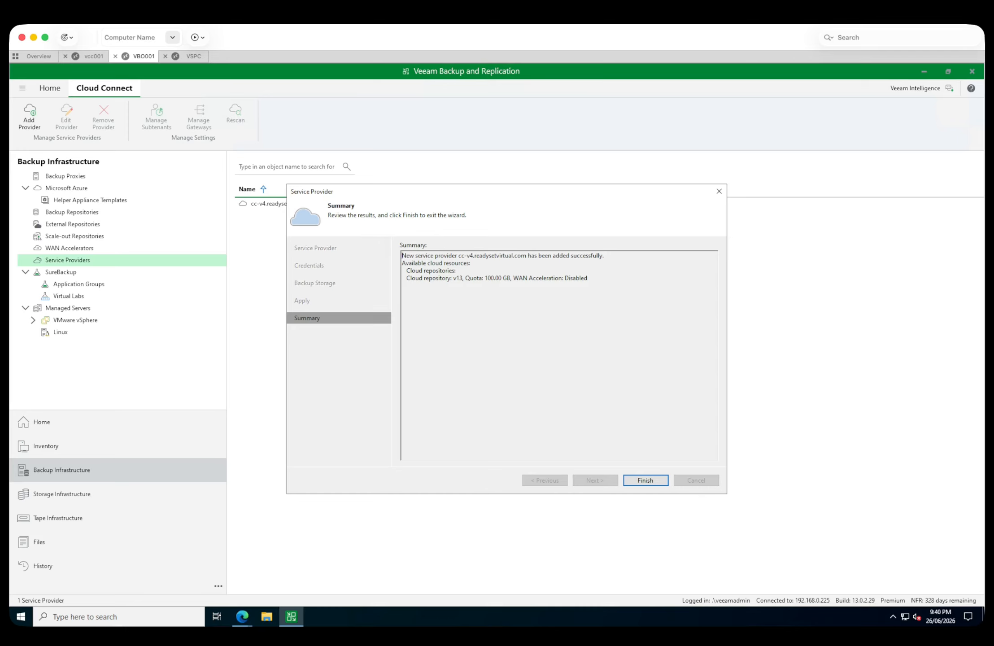
pyautogui.click(645, 480)
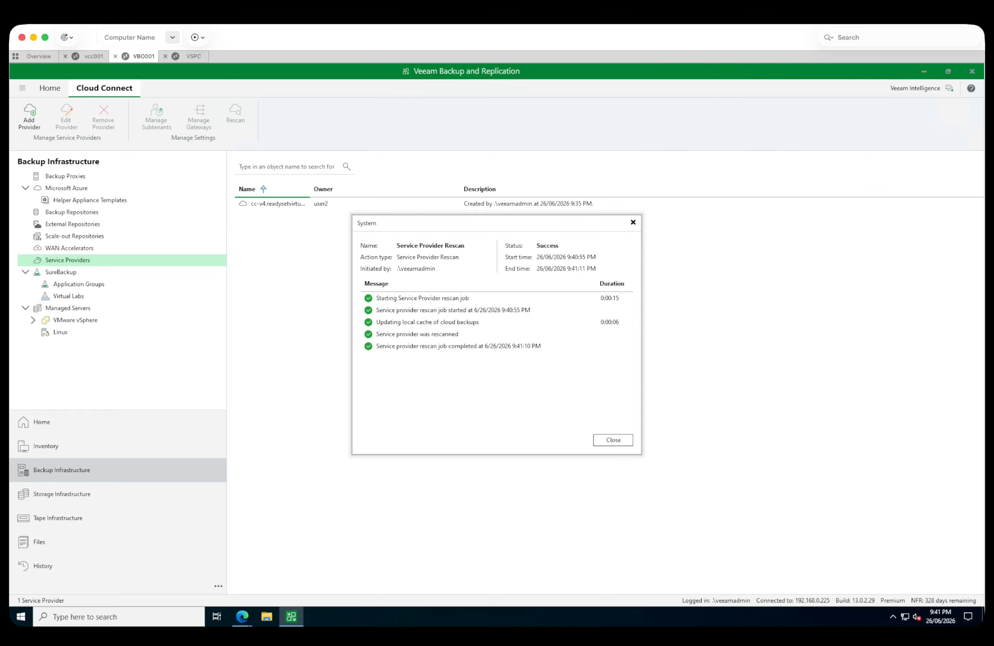
pyautogui.click(613, 439)
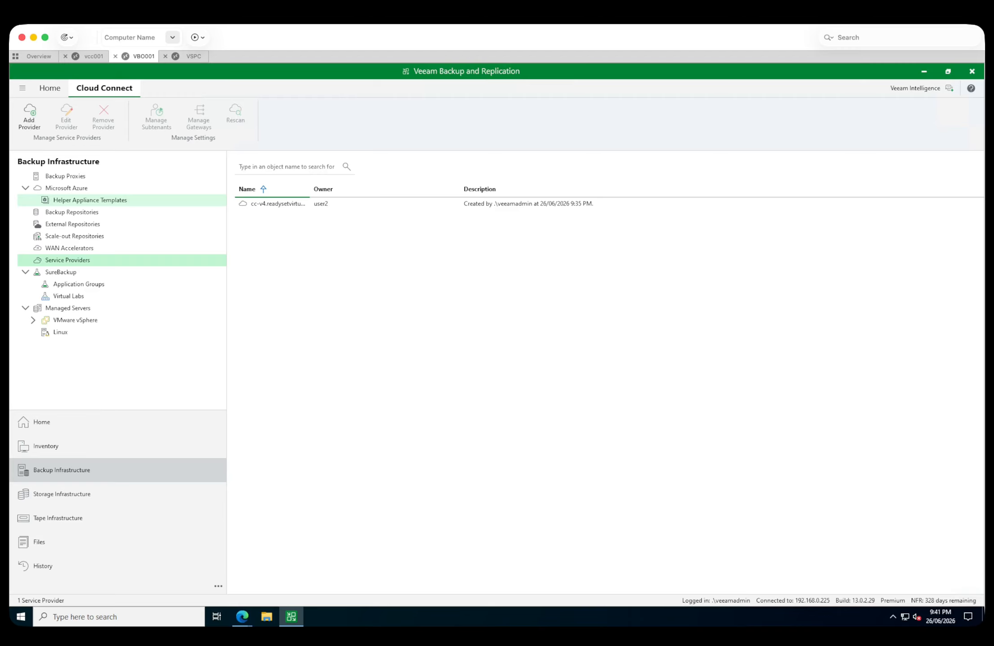
# Step: Examine the v13 cloud repository among the backup repositories
pyautogui.click(72, 212)
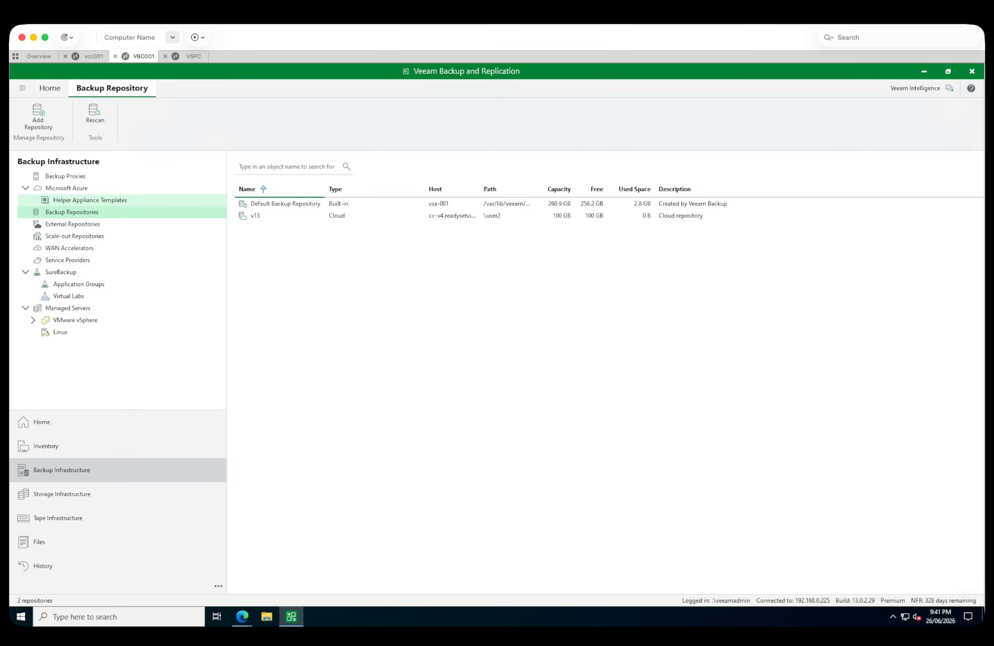
pyautogui.click(255, 215)
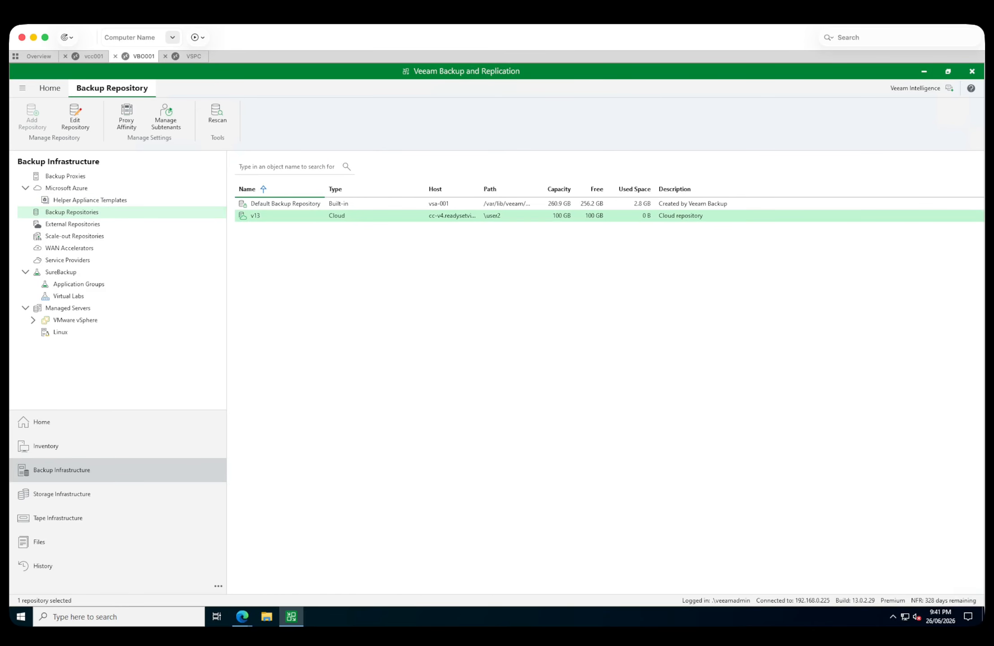